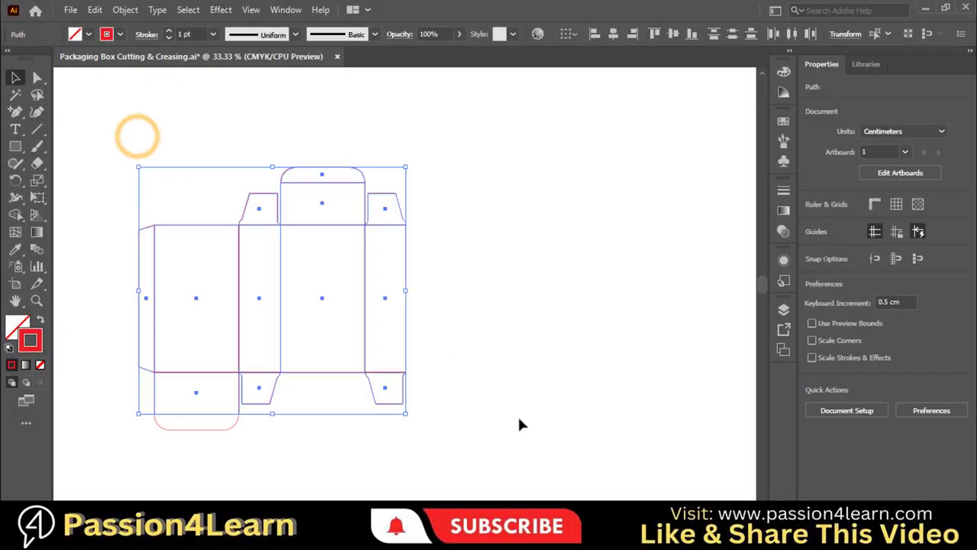
Step: Group the selected box dieline lines into one group
{"action": "right_click", "coordinate": [386, 355]}
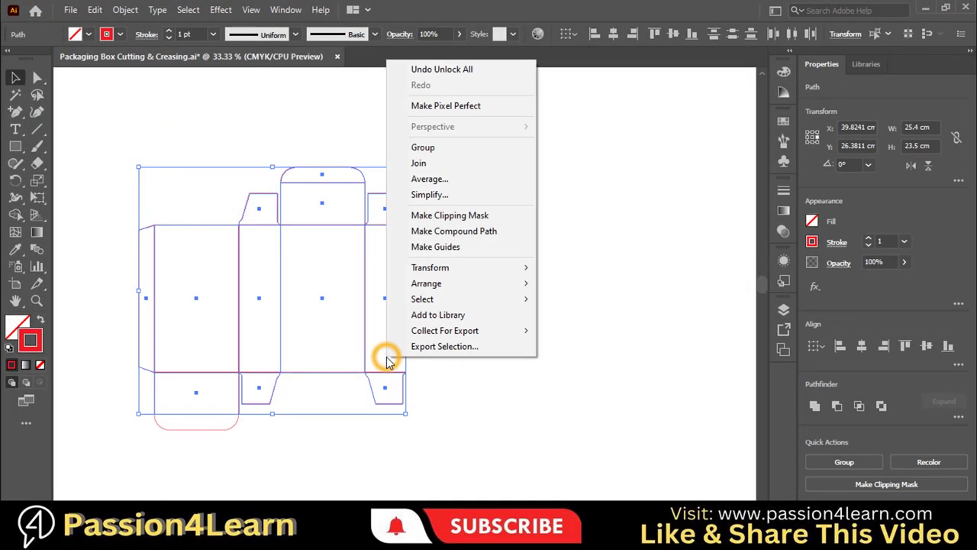
{"action": "left_click", "coordinate": [420, 147]}
{"action": "left_click", "coordinate": [436, 275]}
{"action": "left_click", "coordinate": [364, 281]}
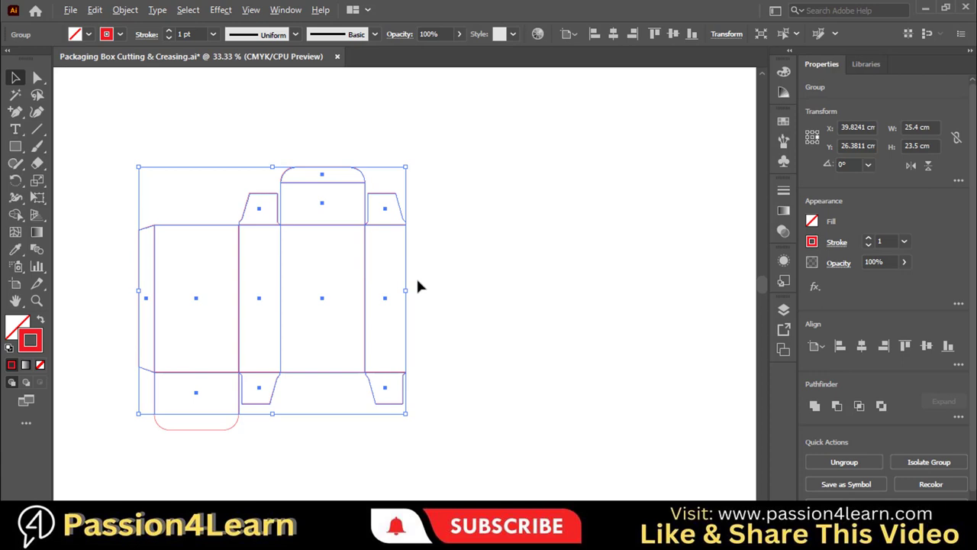
Step: Move a box copy aside and align both boxes along their top and left edges
{"action": "left_click_drag", "start_coordinate": [414, 273], "coordinate": [578, 298]}
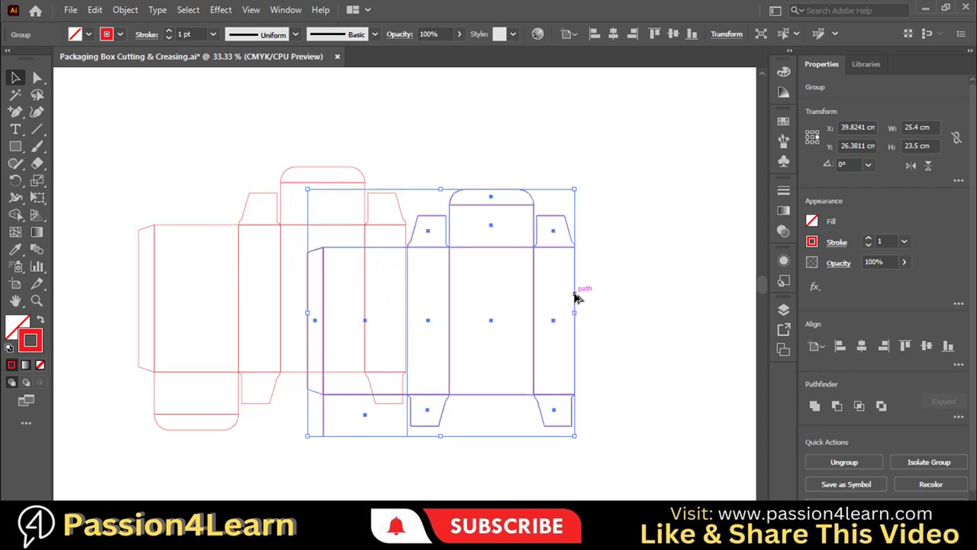
{"action": "left_click", "coordinate": [356, 174]}
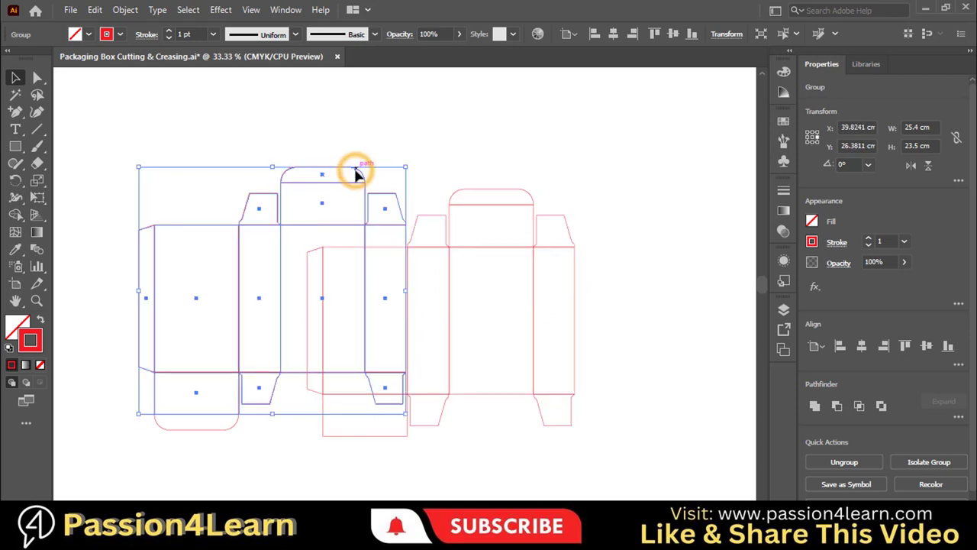
{"action": "left_click", "coordinate": [492, 197], "text": "shift"}
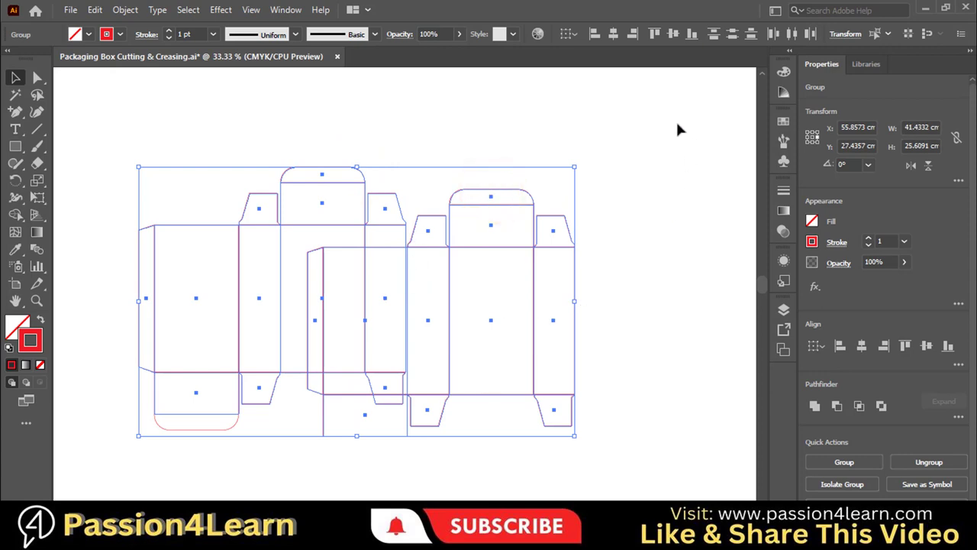
{"action": "left_click", "coordinate": [654, 34]}
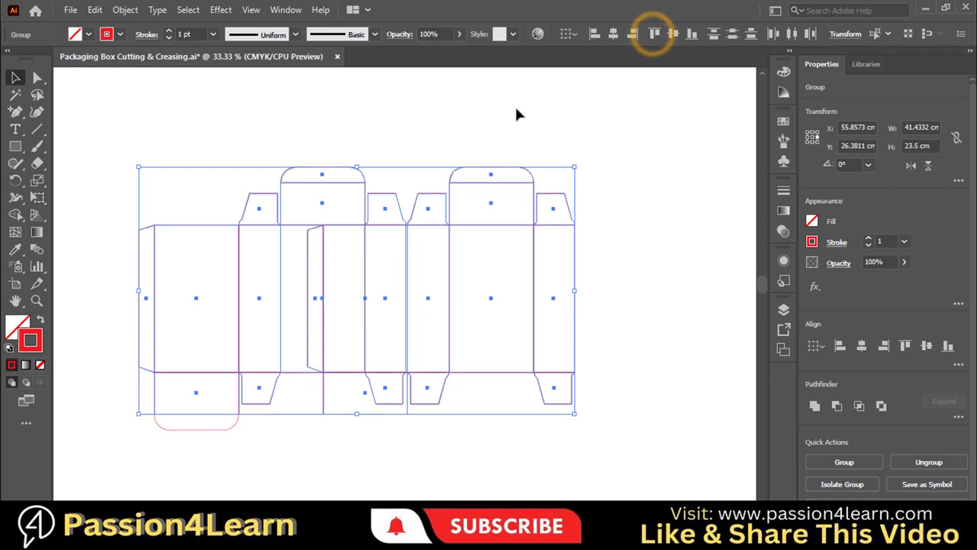
{"action": "left_click", "coordinate": [595, 35]}
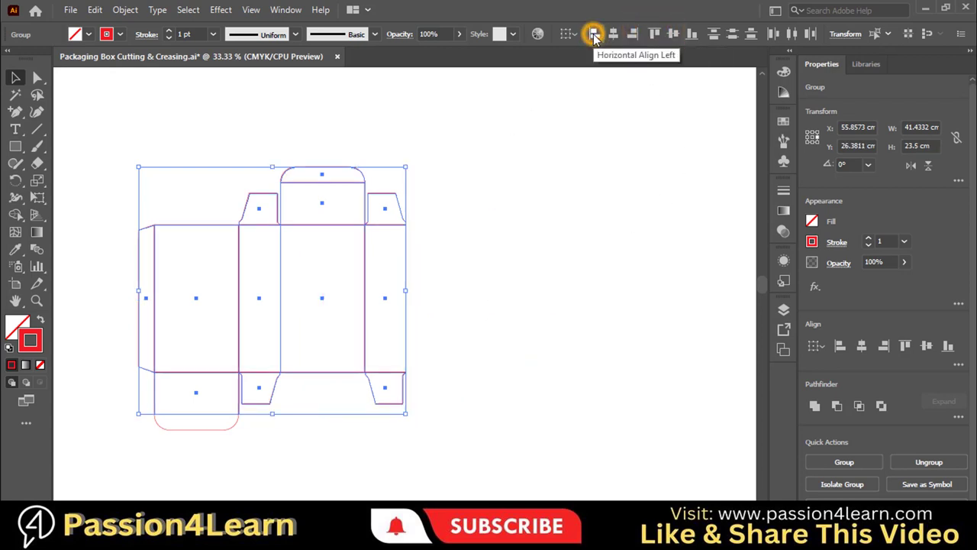
Step: Select all dieline lines, bottom flap included, and copy them
{"action": "left_click", "coordinate": [483, 318]}
{"action": "key", "text": "ctrl+a"}
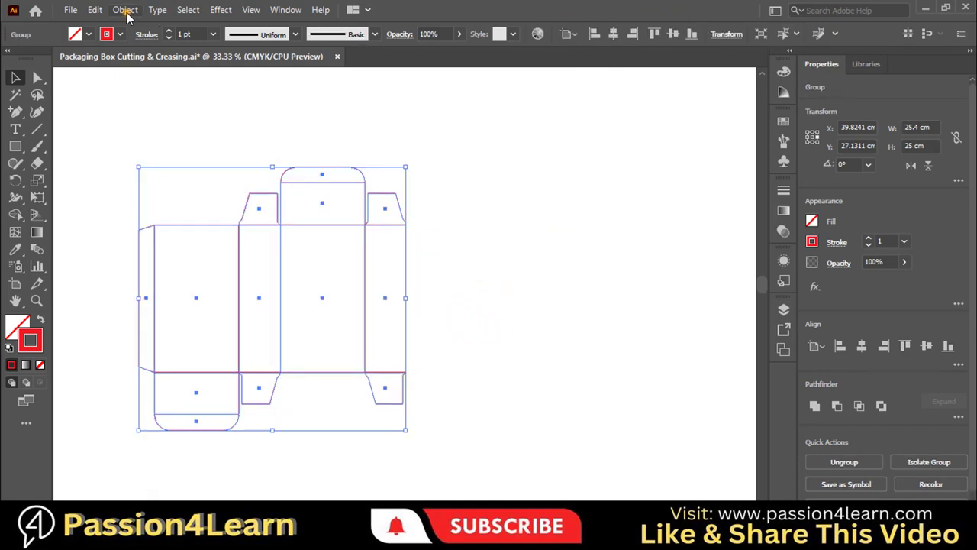
{"action": "left_click", "coordinate": [125, 11]}
{"action": "left_click", "coordinate": [125, 10]}
{"action": "left_click", "coordinate": [96, 11]}
{"action": "left_click", "coordinate": [115, 79]}
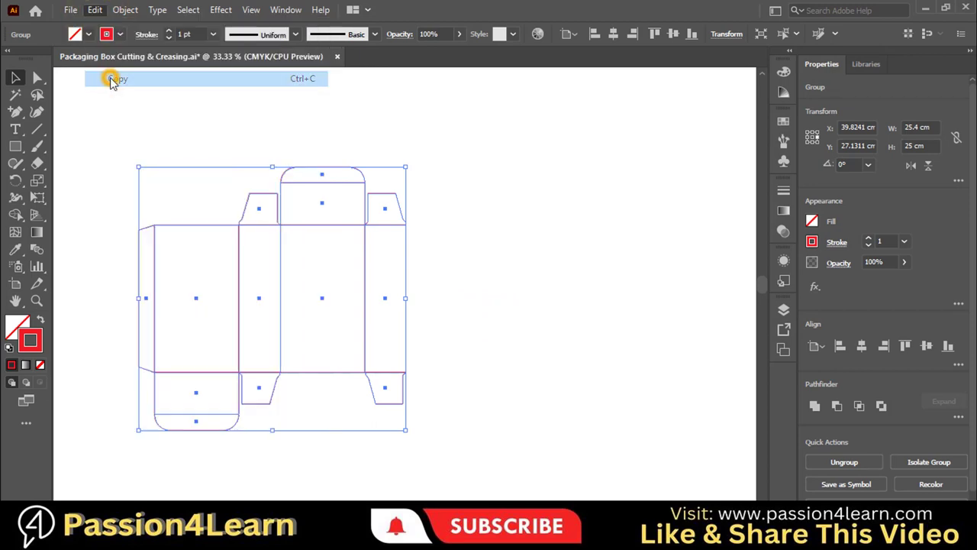
{"action": "left_click", "coordinate": [95, 10]}
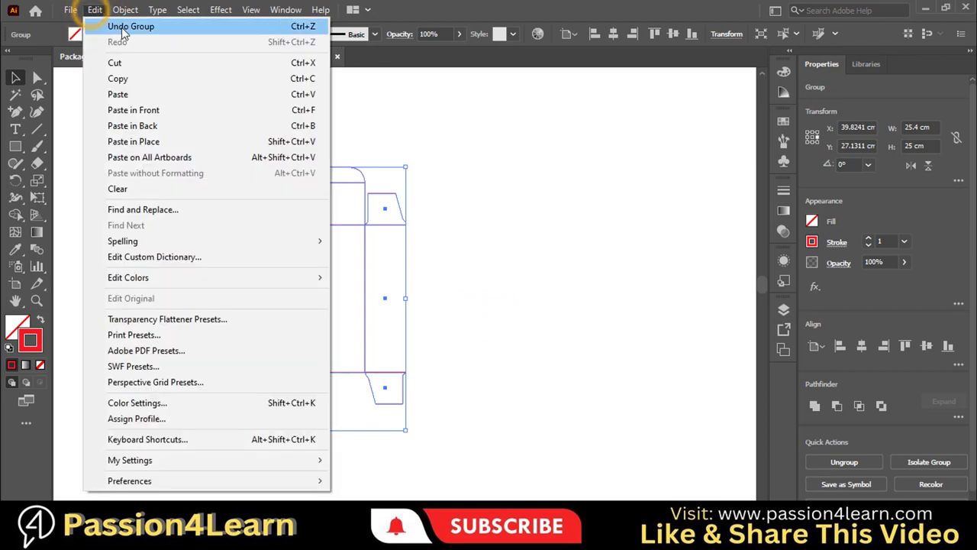
Step: Paste the dieline copy and position it exactly over the original box
{"action": "left_click", "coordinate": [120, 94]}
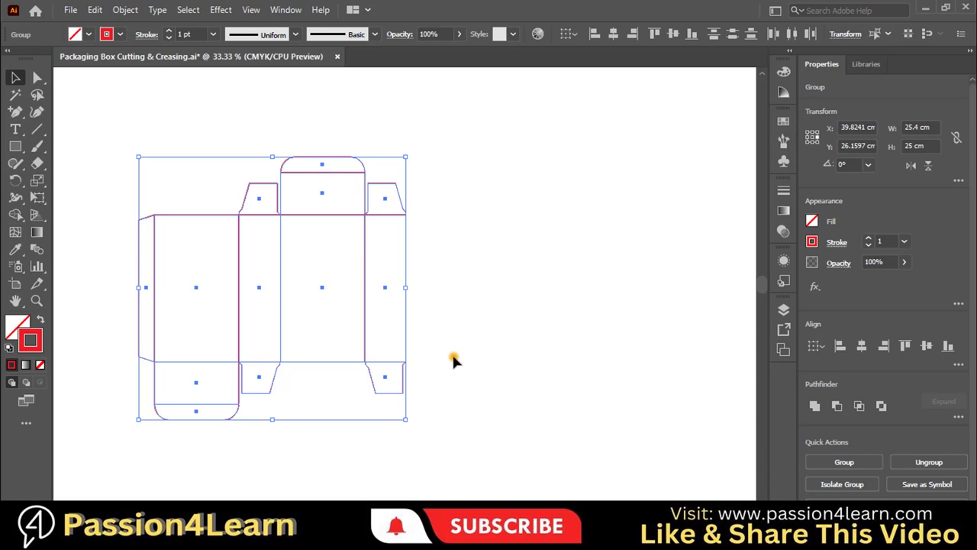
{"action": "left_click", "coordinate": [453, 360]}
{"action": "left_click_drag", "start_coordinate": [407, 268], "coordinate": [481, 306]}
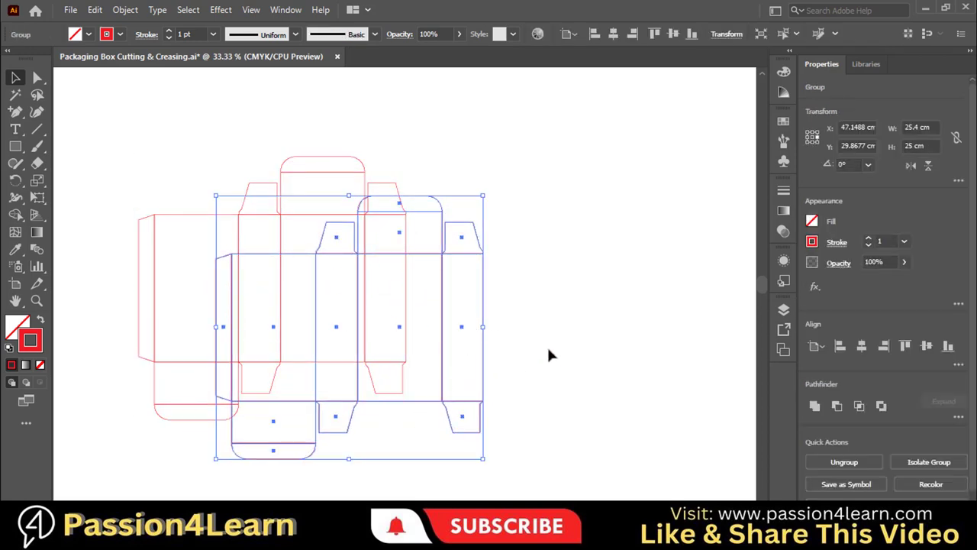
{"action": "left_click_drag", "start_coordinate": [417, 323], "coordinate": [340, 284]}
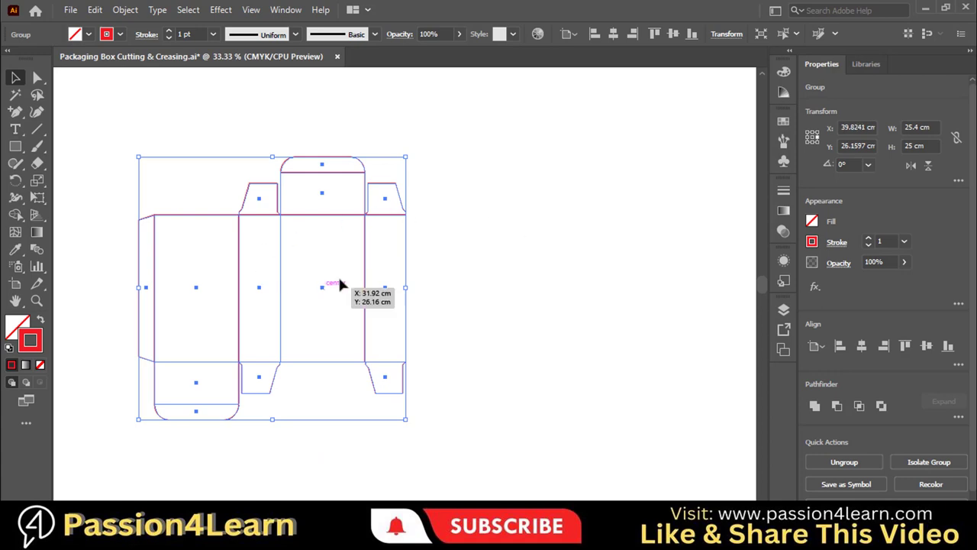
{"action": "left_click", "coordinate": [406, 265]}
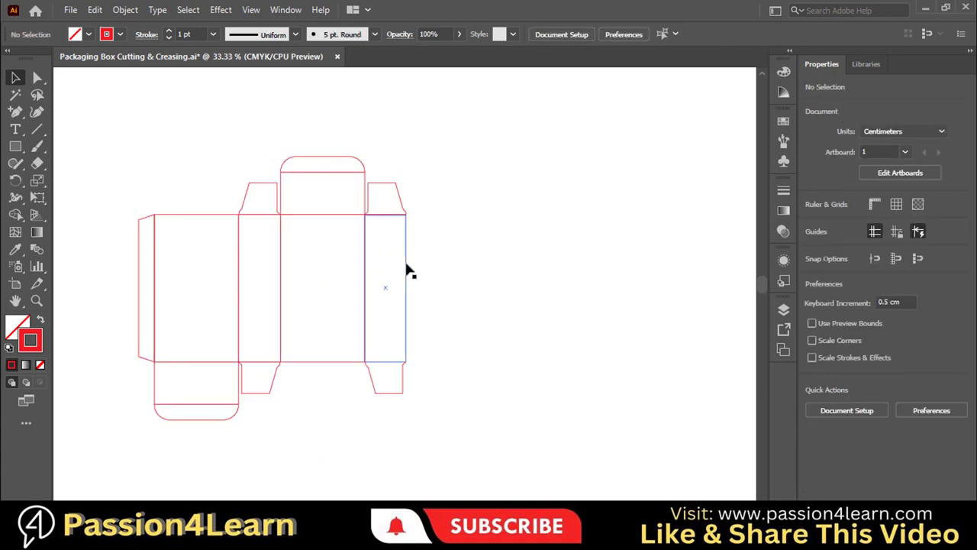
Step: Zoom in, select the whole dieline group and unite it into one outer outline
{"action": "left_click", "coordinate": [519, 300]}
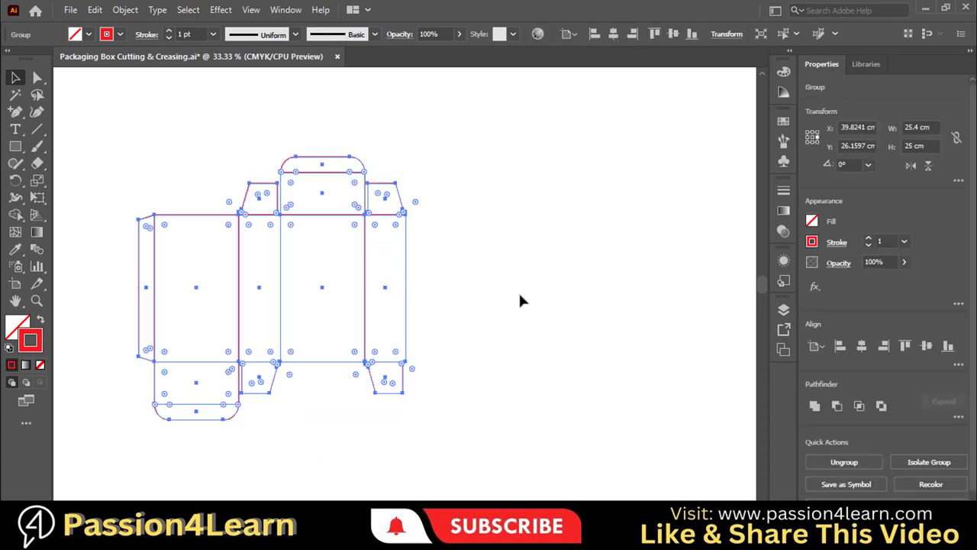
{"action": "left_click", "coordinate": [489, 271]}
{"action": "key", "text": "ctrl+plus"}
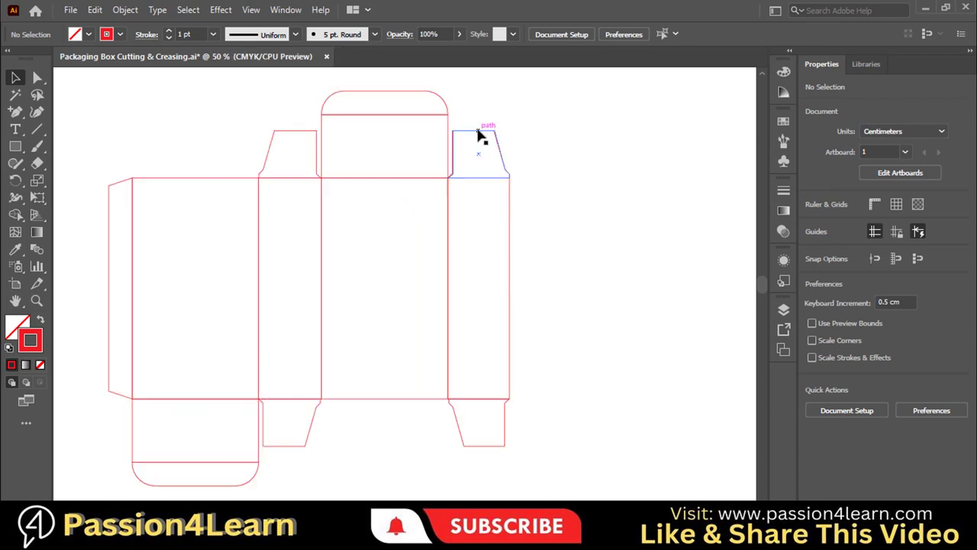
{"action": "left_click", "coordinate": [480, 136]}
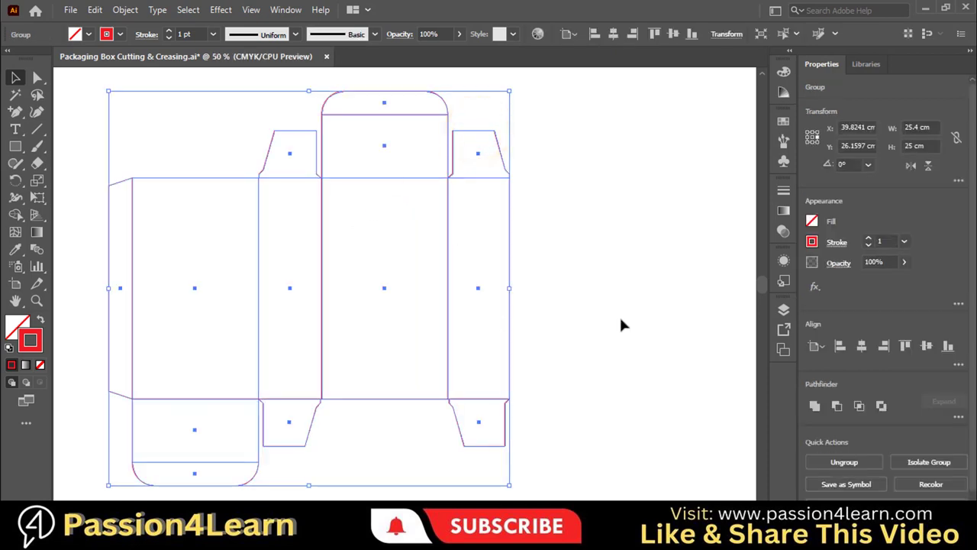
{"action": "left_click", "coordinate": [814, 406]}
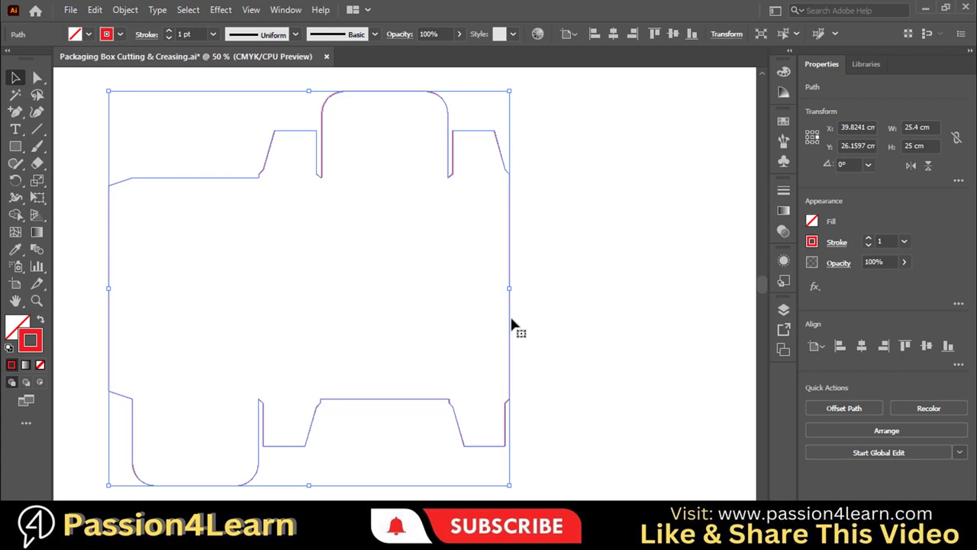
Step: Apply a 0.35 cm Offset Path effect to the outline and expand its appearance
{"action": "left_click", "coordinate": [221, 10]}
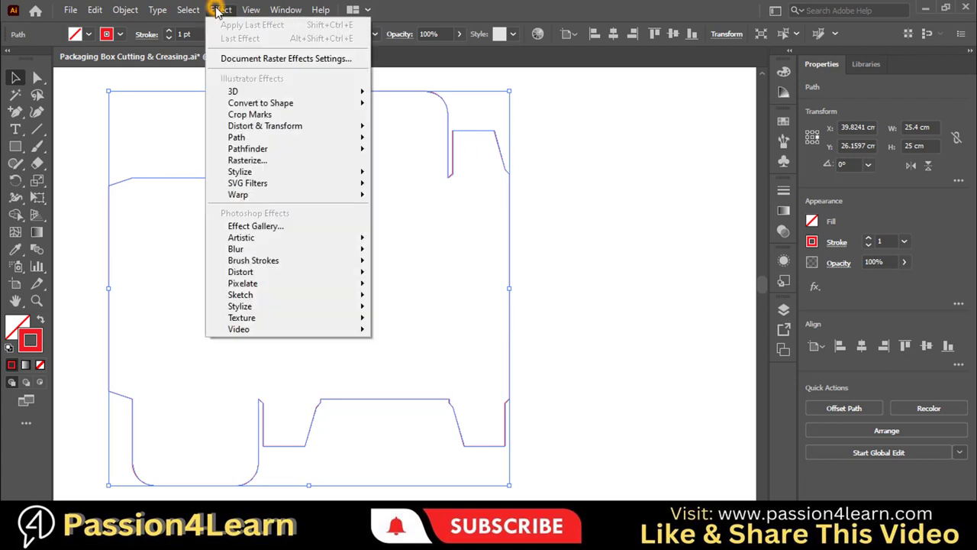
{"action": "mouse_move", "coordinate": [237, 137]}
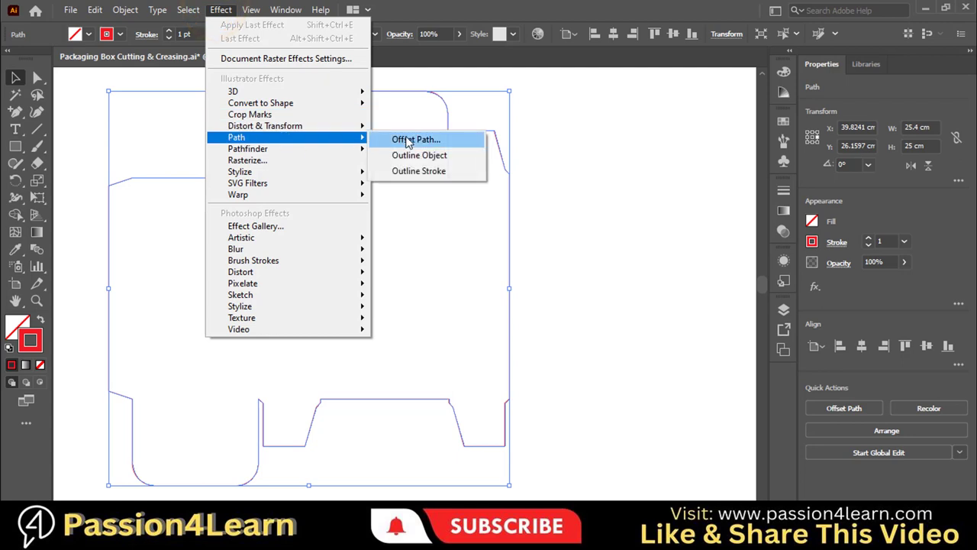
{"action": "left_click", "coordinate": [405, 136]}
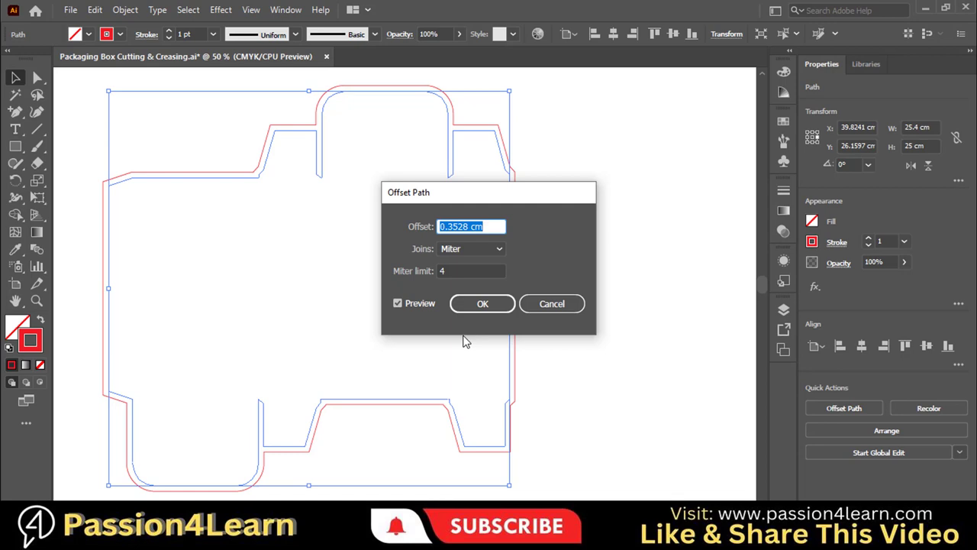
{"action": "left_click", "coordinate": [470, 305]}
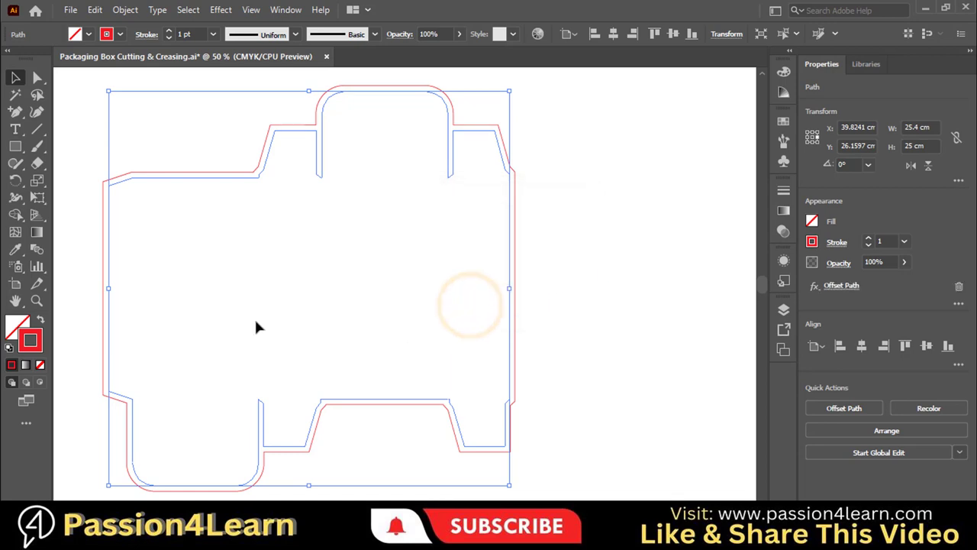
{"action": "left_click", "coordinate": [123, 9]}
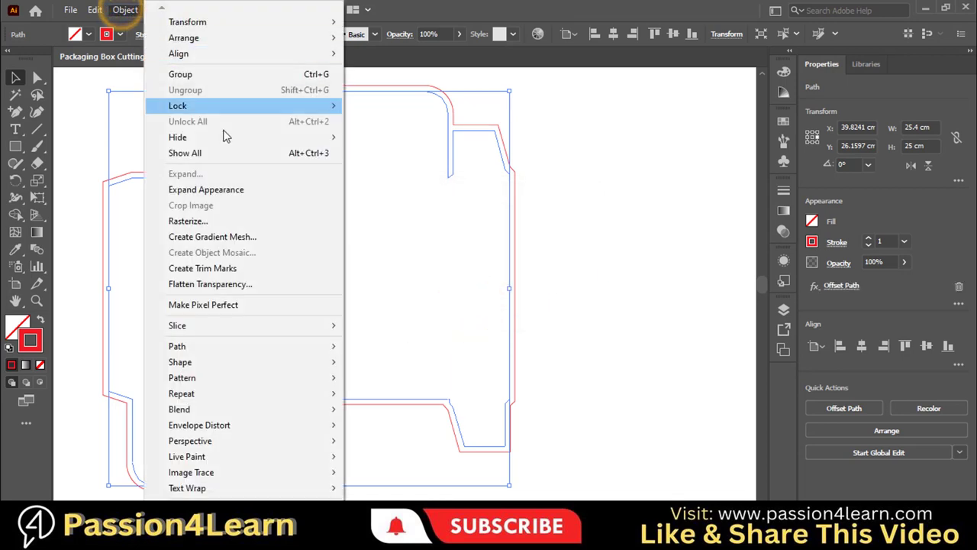
{"action": "left_click", "coordinate": [227, 189]}
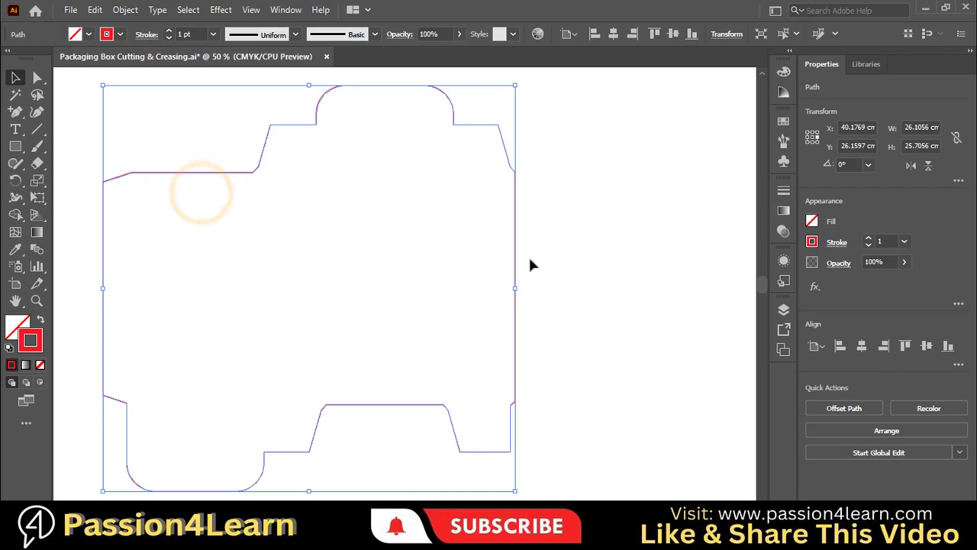
{"action": "left_click", "coordinate": [599, 281]}
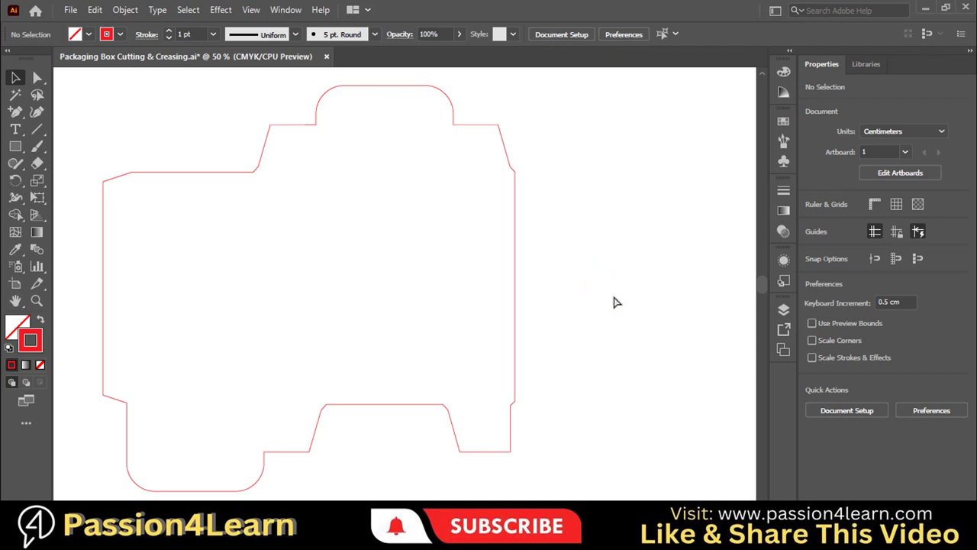
Step: Check the outline view, then select the outer bleed outline and remove its stroke
{"action": "key", "text": "ctrl+y"}
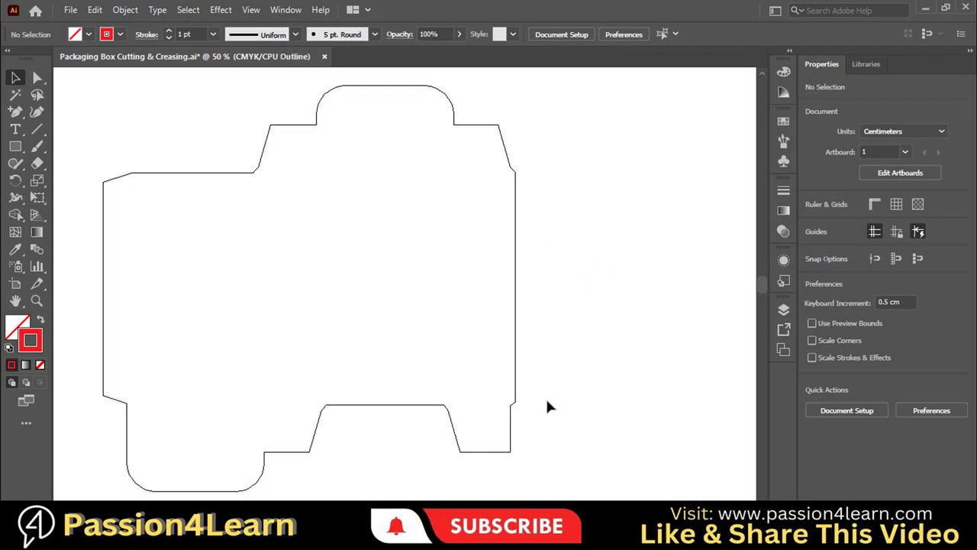
{"action": "key", "text": "ctrl+y"}
{"action": "left_click", "coordinate": [516, 192]}
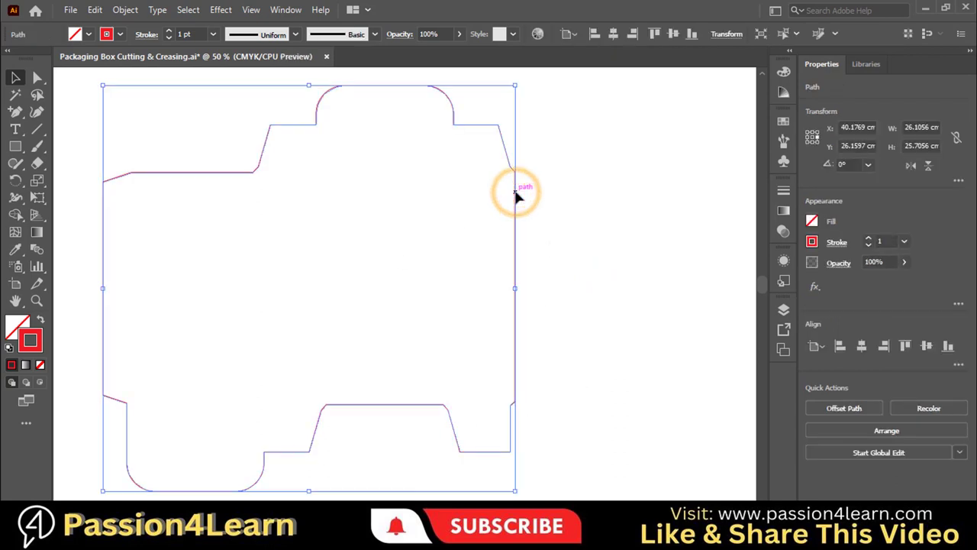
{"action": "left_click", "coordinate": [41, 365]}
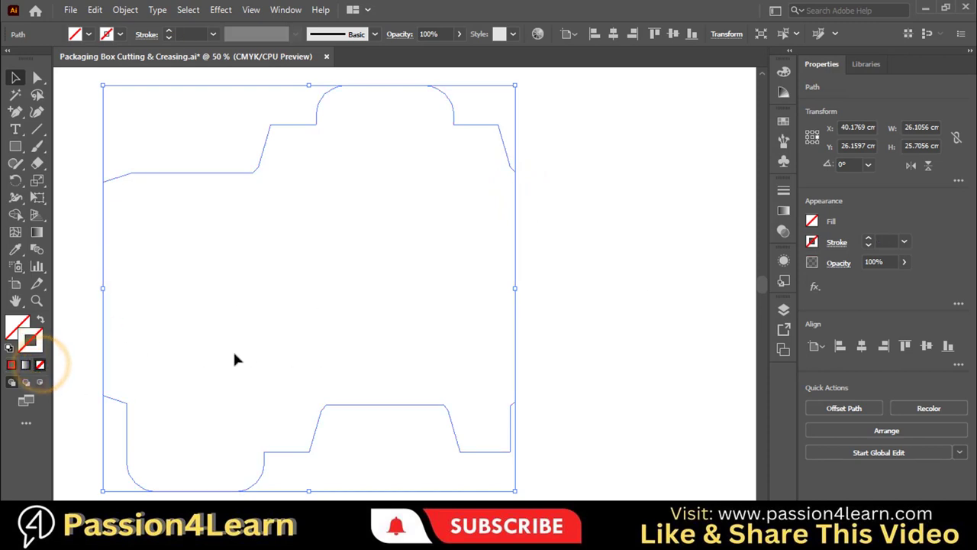
Step: Fill the bleed shape with cyan-blue from the Swatches panel
{"action": "left_click", "coordinate": [17, 324]}
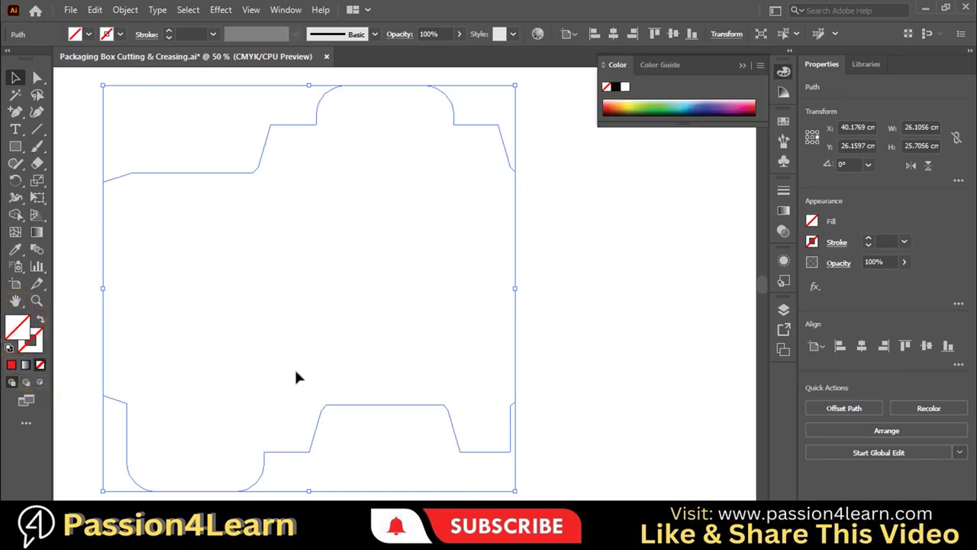
{"action": "left_click", "coordinate": [783, 122]}
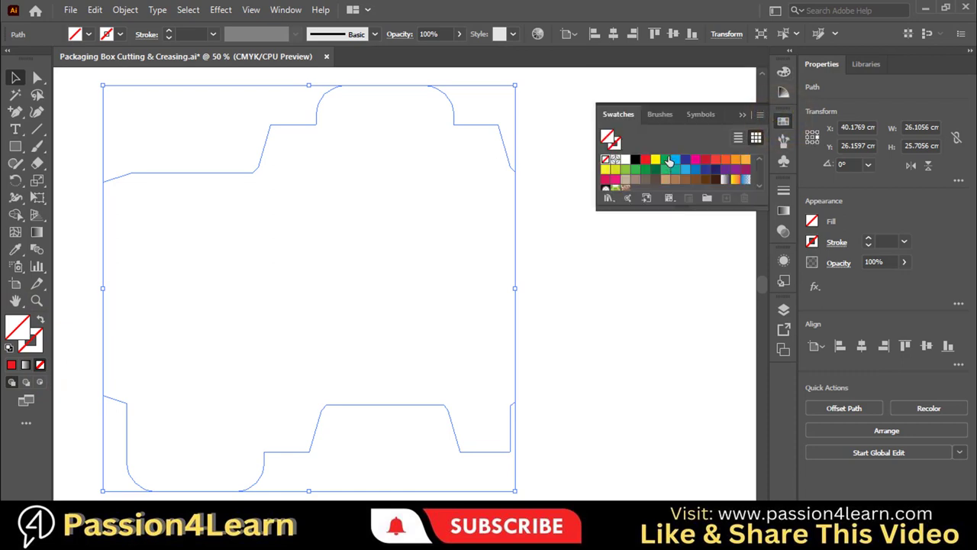
{"action": "left_click", "coordinate": [666, 164]}
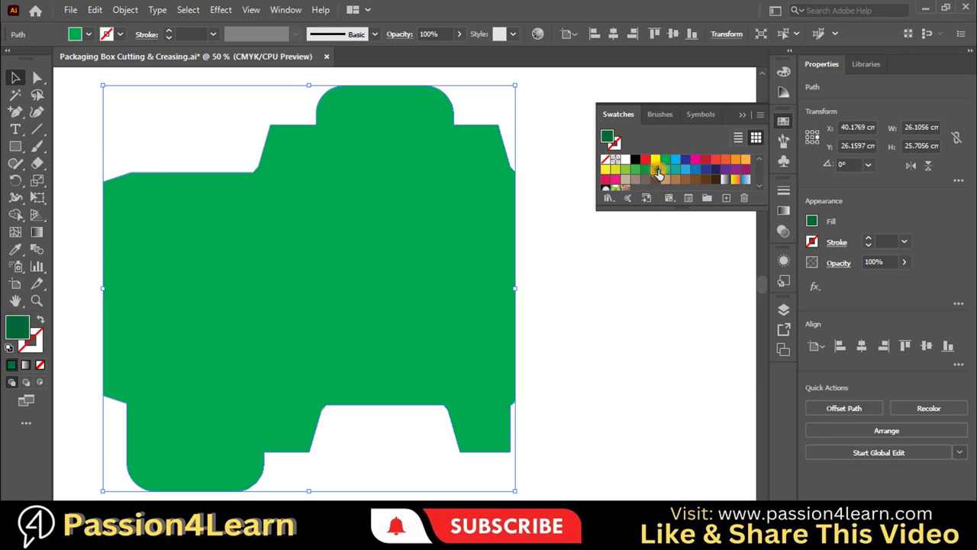
{"action": "left_click", "coordinate": [655, 169]}
{"action": "left_click", "coordinate": [676, 159]}
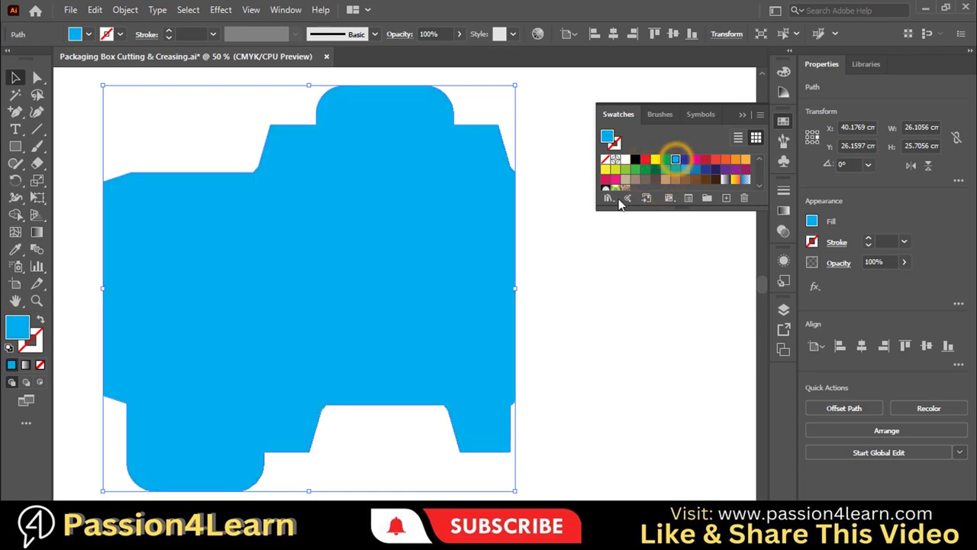
{"action": "left_click", "coordinate": [741, 113]}
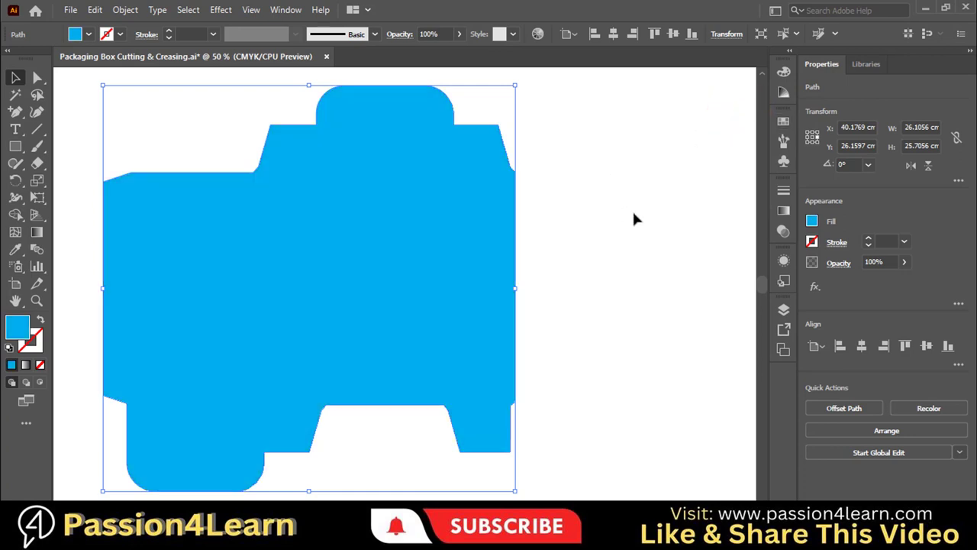
Step: Bring the dieline group in front of the bleed shape and check the layering
{"action": "key", "text": "a"}
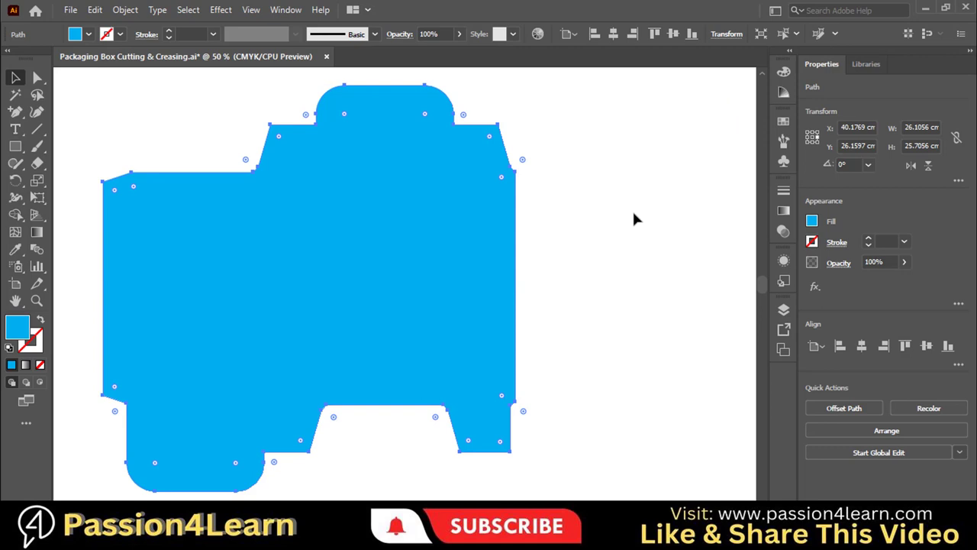
{"action": "key", "text": "ctrl+alt+bracketleft"}
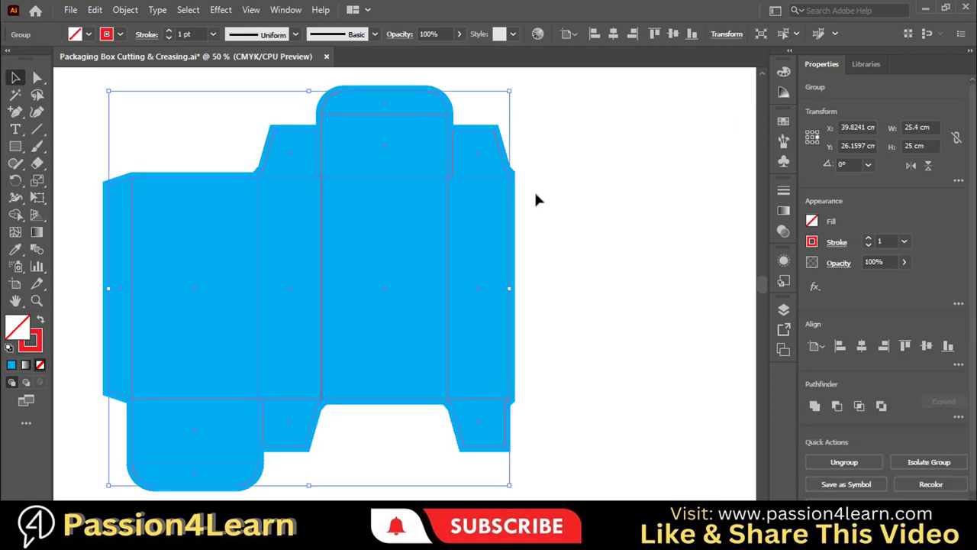
{"action": "left_click", "coordinate": [595, 357]}
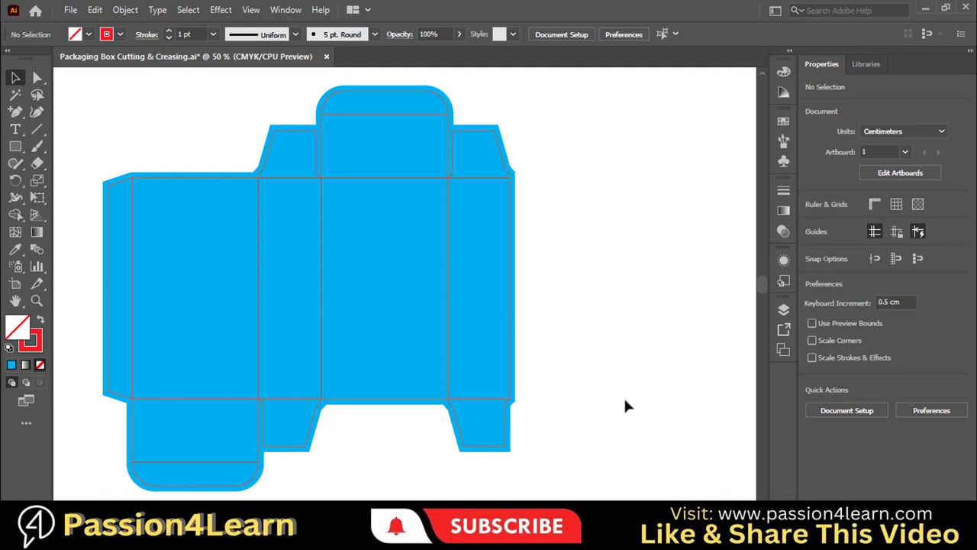
{"action": "left_click_drag", "start_coordinate": [509, 308], "coordinate": [371, 317]}
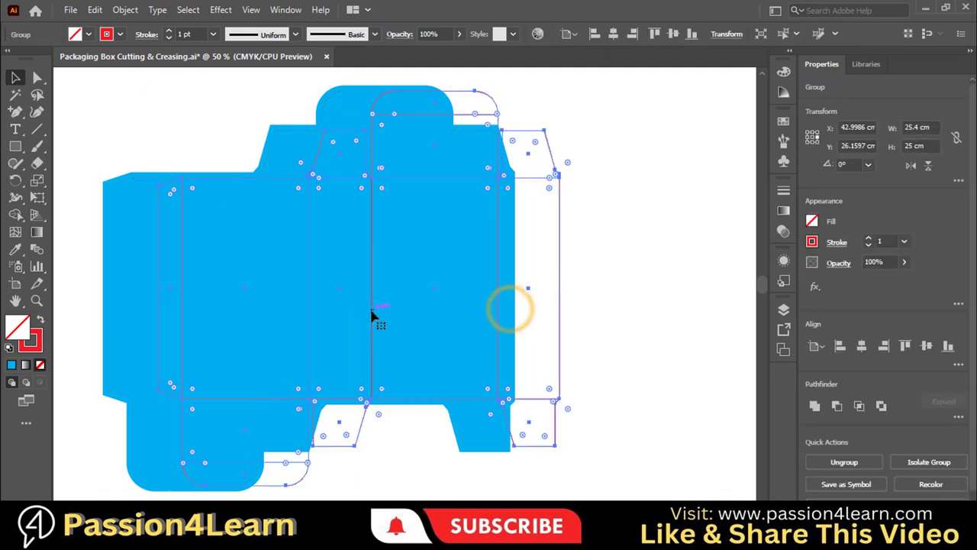
Step: Change the bleed shape's fill from cyan to yellow
{"action": "left_click", "coordinate": [380, 90]}
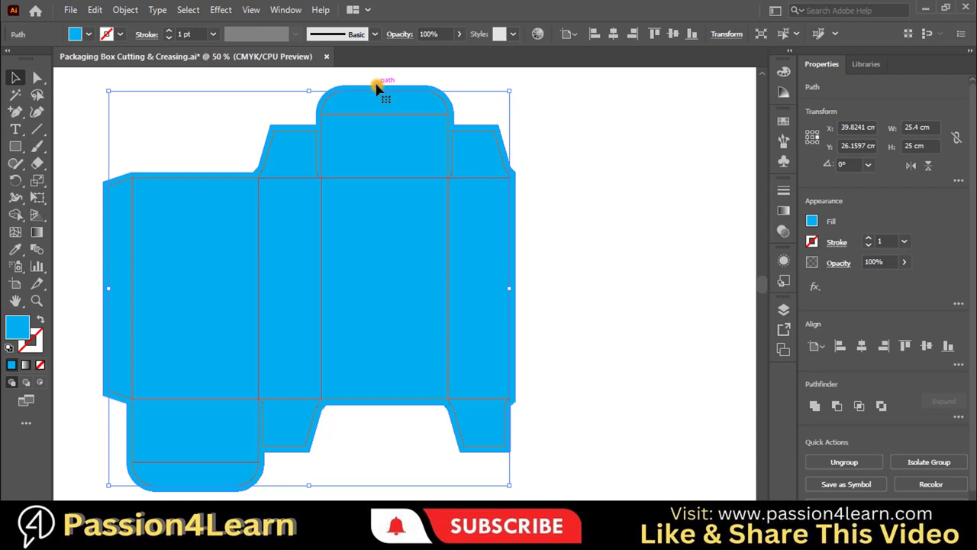
{"action": "left_click", "coordinate": [811, 221]}
{"action": "left_click", "coordinate": [746, 272]}
{"action": "left_click", "coordinate": [666, 281]}
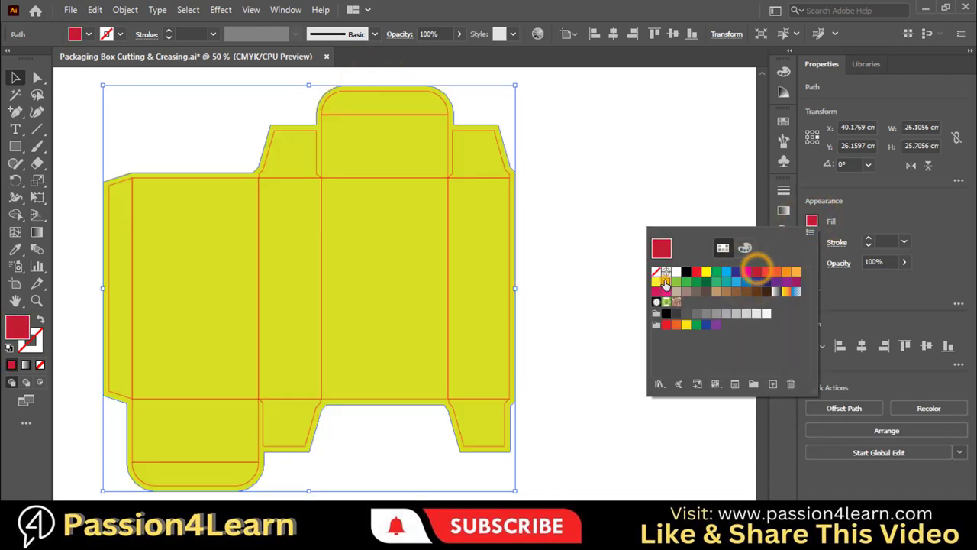
{"action": "left_click", "coordinate": [588, 243]}
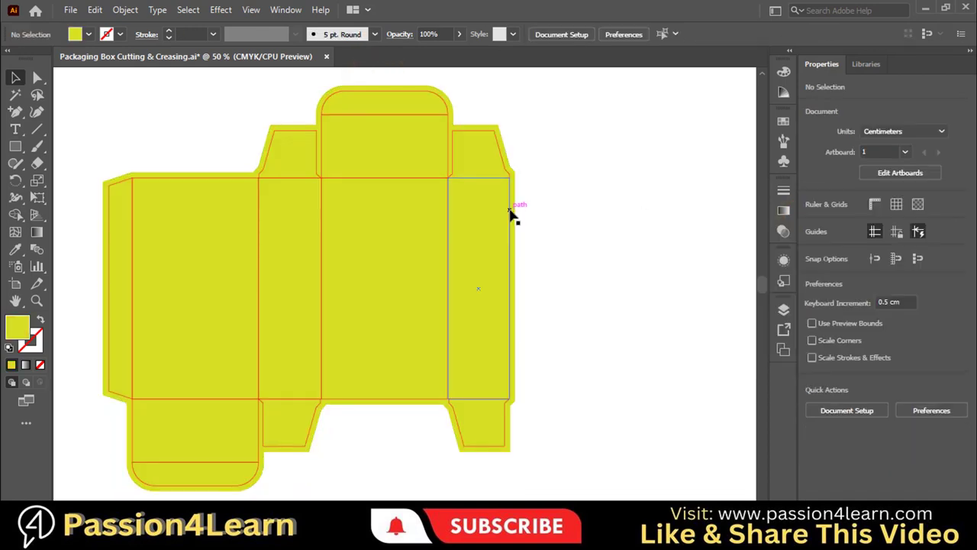
{"action": "left_click", "coordinate": [510, 212]}
{"action": "right_click", "coordinate": [512, 211]}
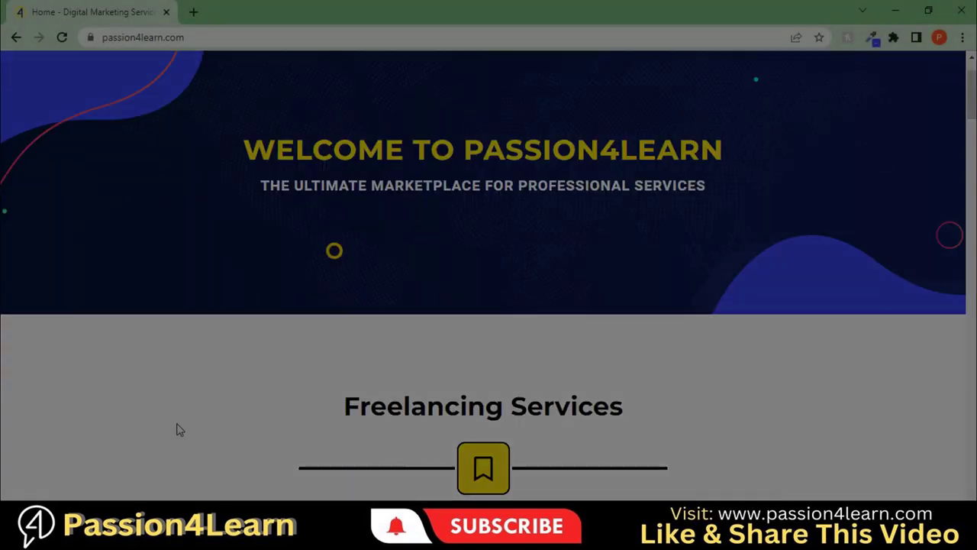
Step: Cycle through the Logo, T-Shirt, Social Media Design and NFT tabs to Social Media Marketing
{"action": "scroll", "coordinate": [178, 427], "scroll_direction": "down", "scroll_amount": 4}
{"action": "scroll", "coordinate": [179, 306], "scroll_direction": "down", "scroll_amount": 2}
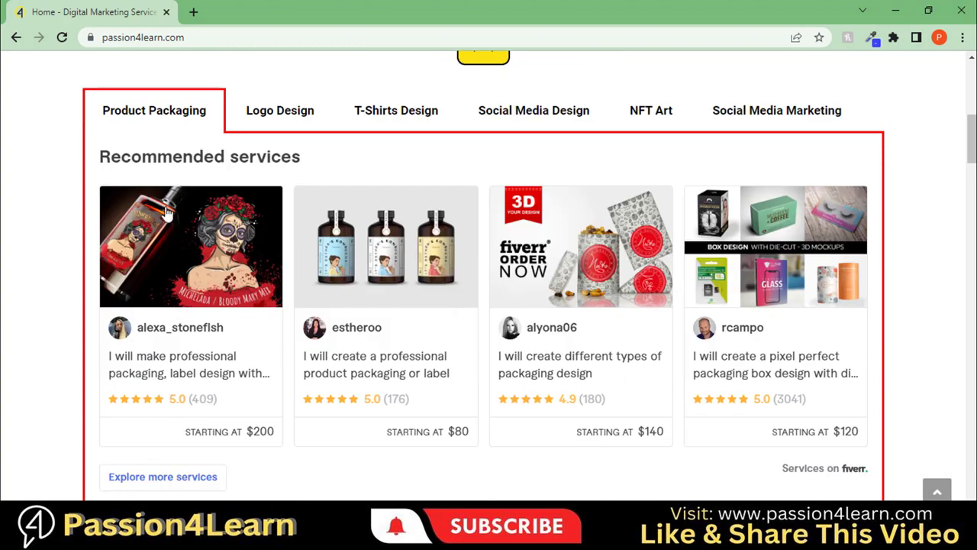
{"action": "left_click_drag", "start_coordinate": [103, 155], "coordinate": [54, 211]}
{"action": "left_click", "coordinate": [278, 114]}
{"action": "left_click", "coordinate": [392, 113]}
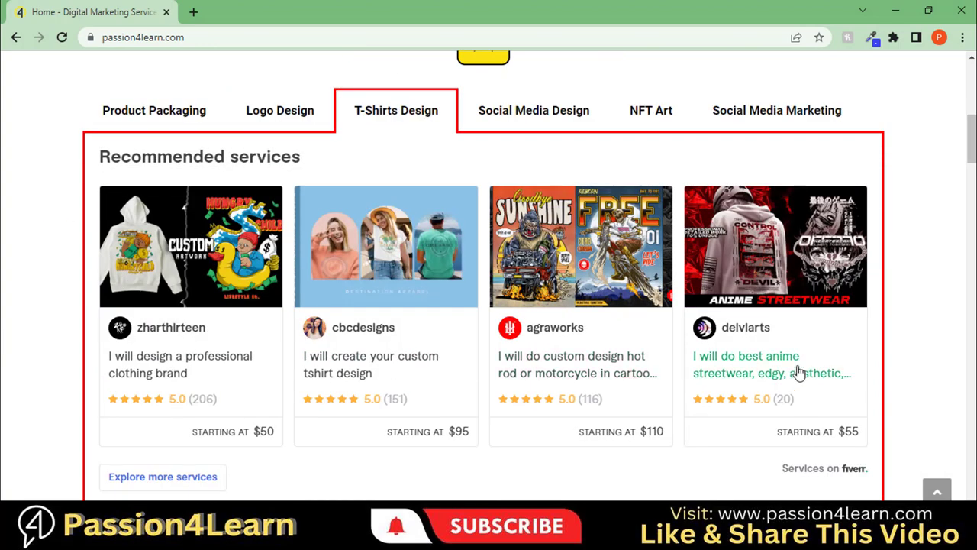
{"action": "left_click", "coordinate": [563, 120]}
{"action": "left_click", "coordinate": [660, 116]}
{"action": "left_click", "coordinate": [744, 119]}
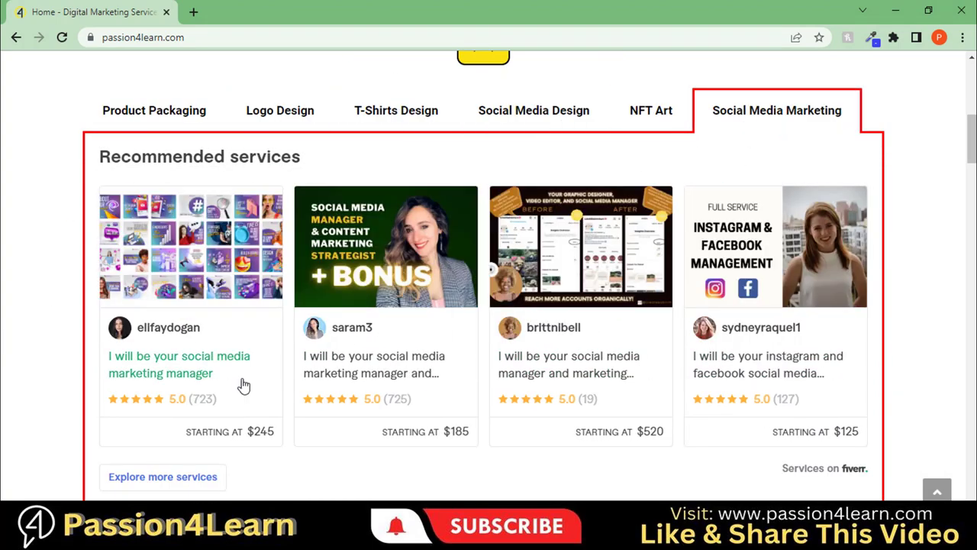
{"action": "scroll", "coordinate": [11, 251], "scroll_direction": "down", "scroll_amount": 2}
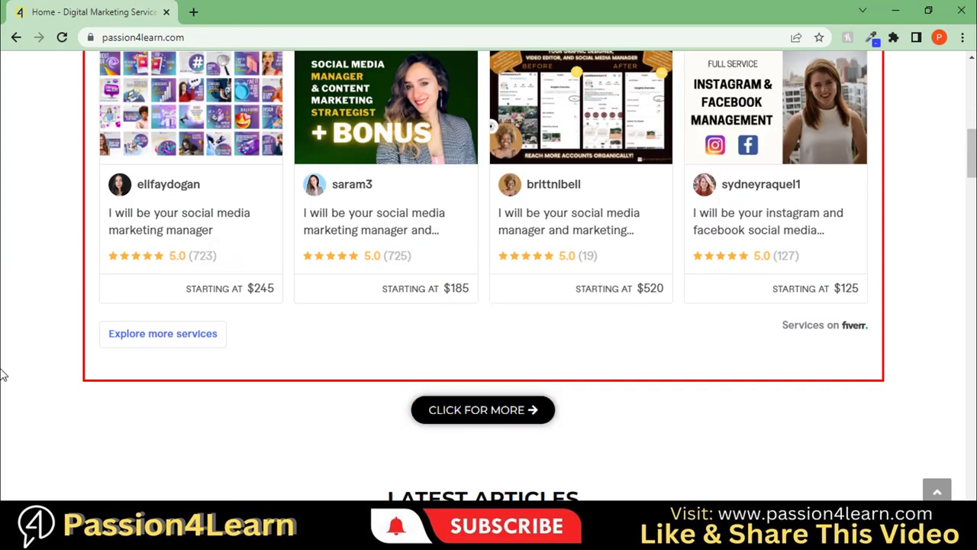